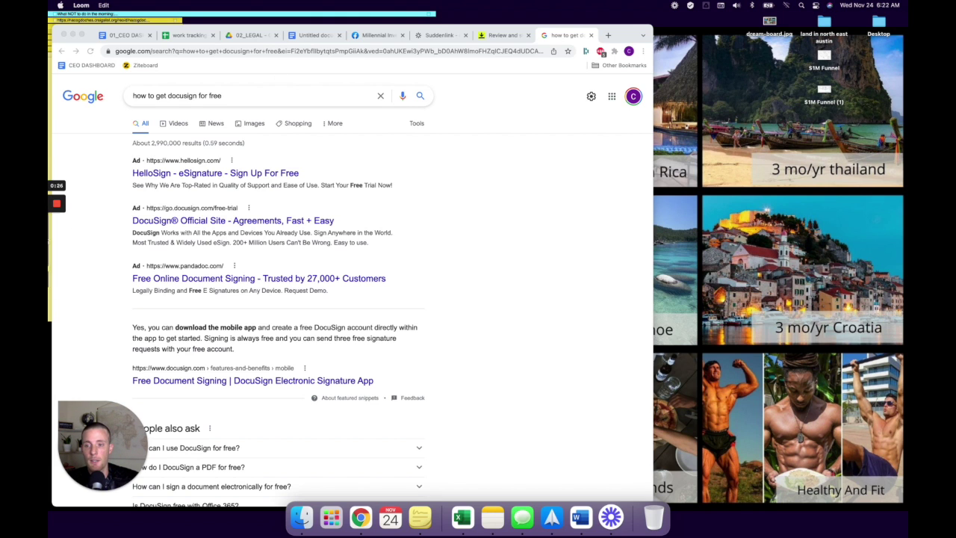
Step: Switch to the NDA document tab, then widen and reposition the Chrome window so the full text shows
click(56, 240)
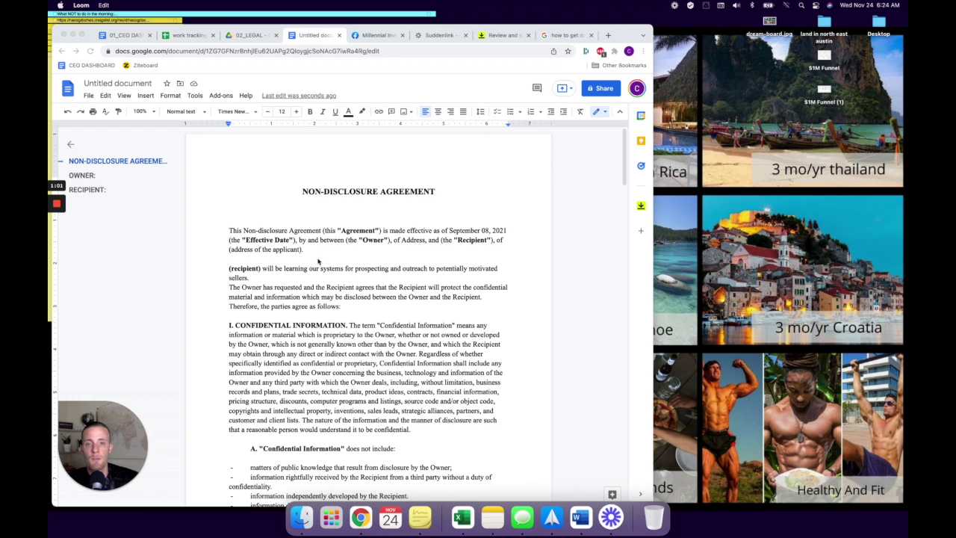
drag(654, 33, 906, 33)
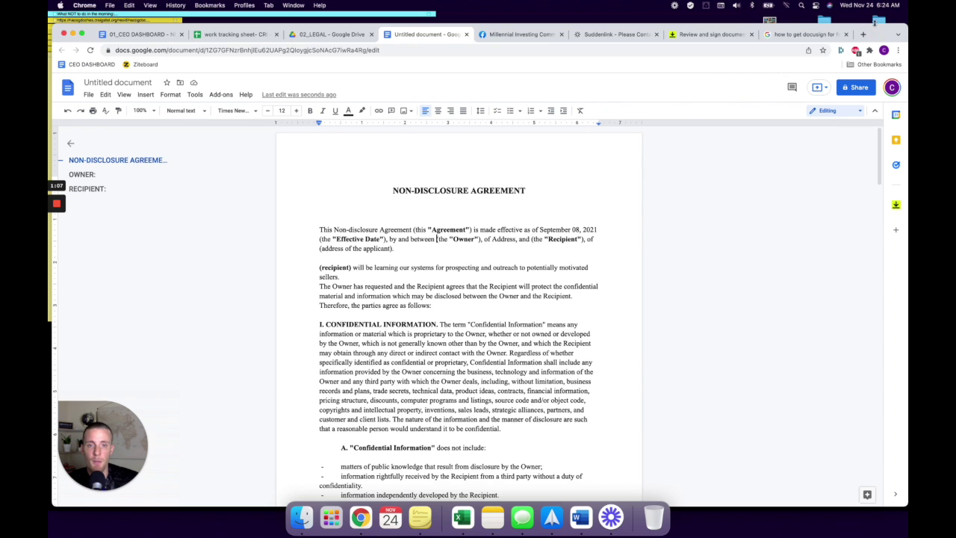
drag(873, 39, 855, 27)
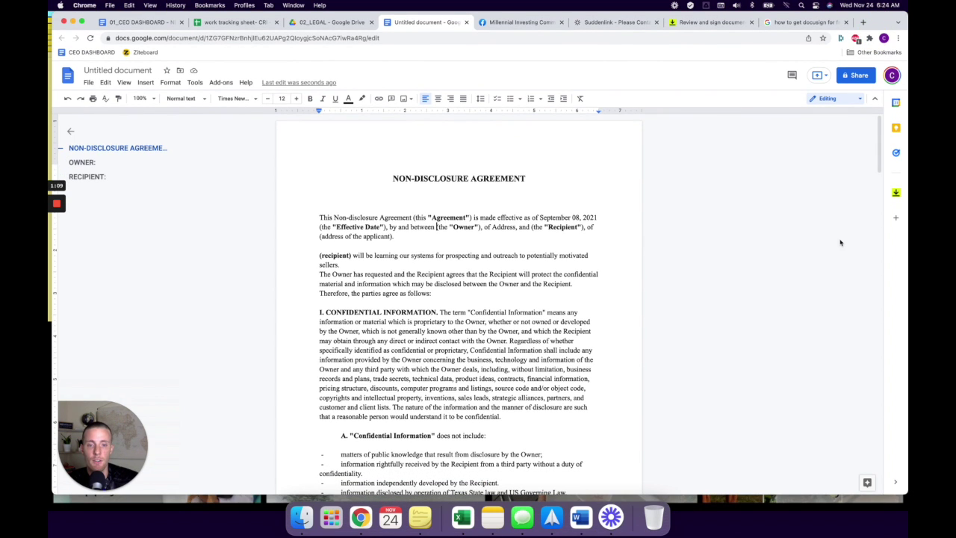
drag(905, 500, 906, 506)
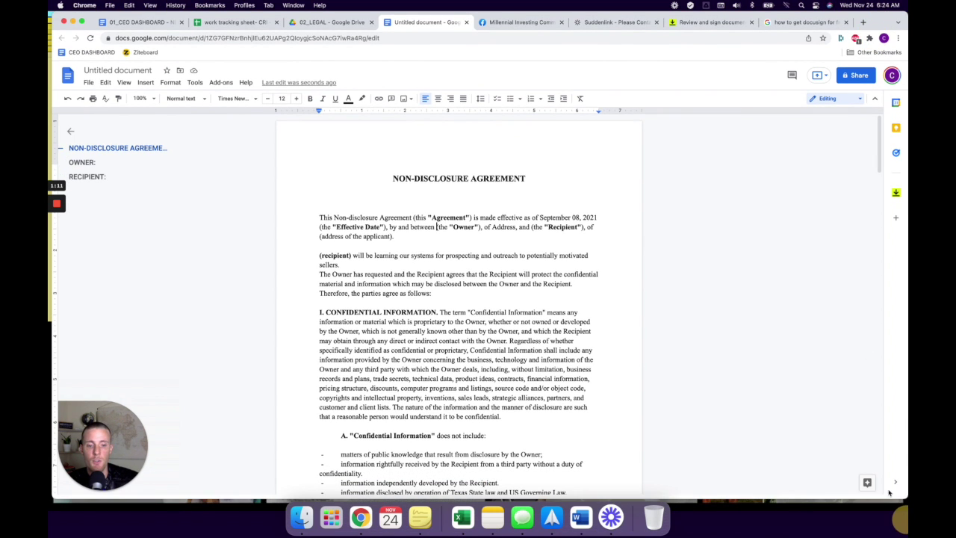
click(675, 326)
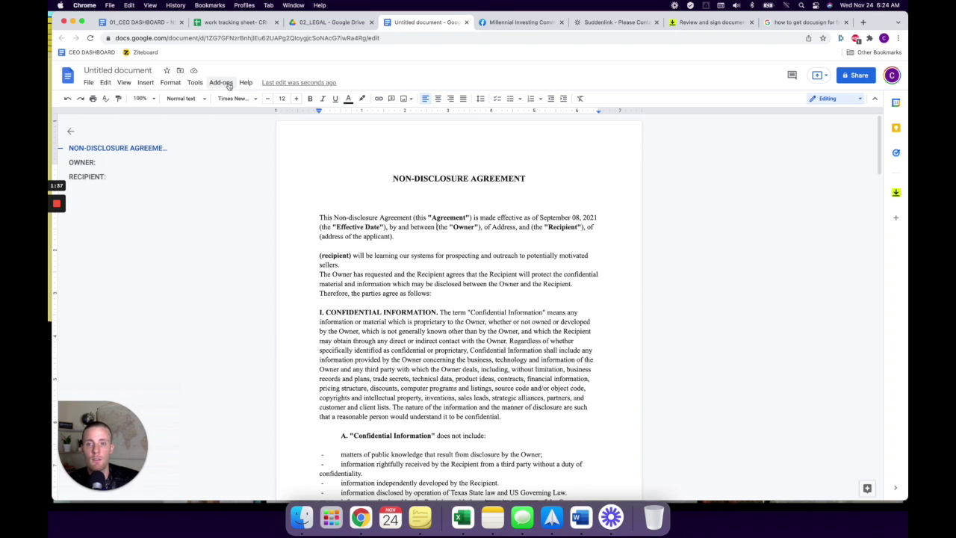
Step: Search the Get add-ons marketplace for 'docusign' and pick DocuSign eSignature for Google Workspace
click(219, 85)
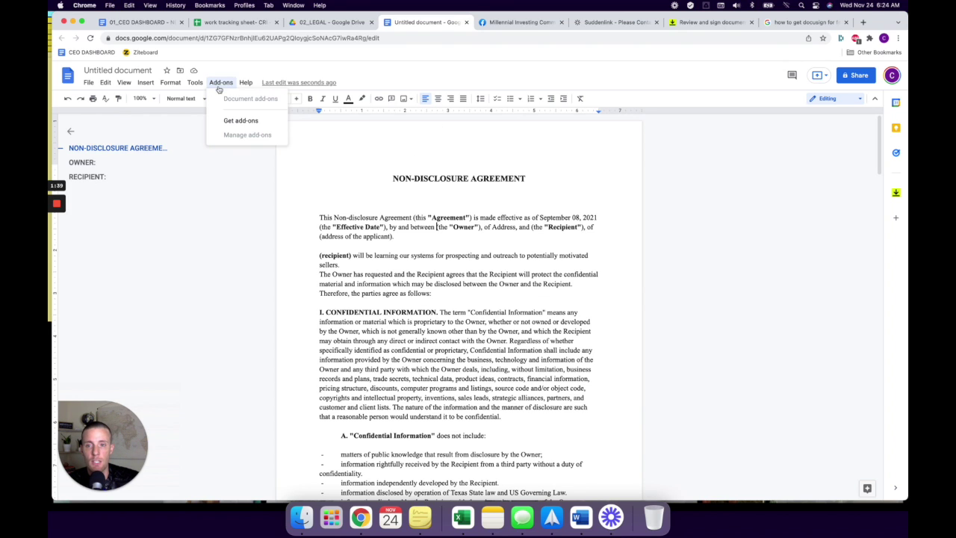
click(249, 123)
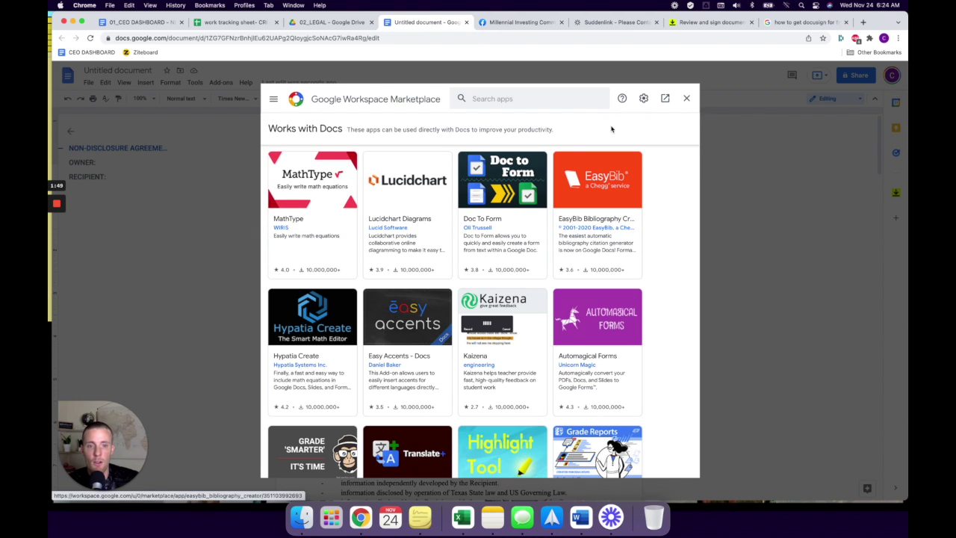
click(564, 100)
text(docusign)
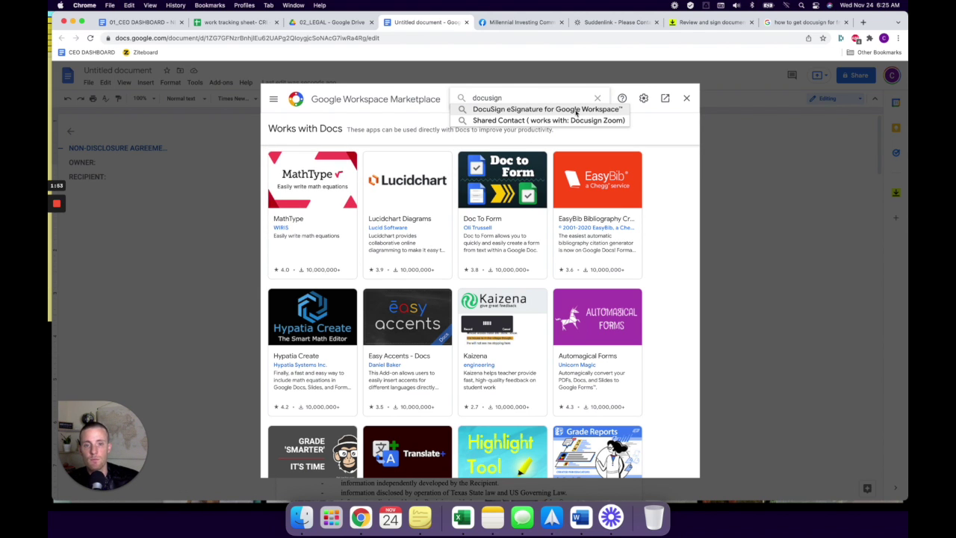
click(571, 111)
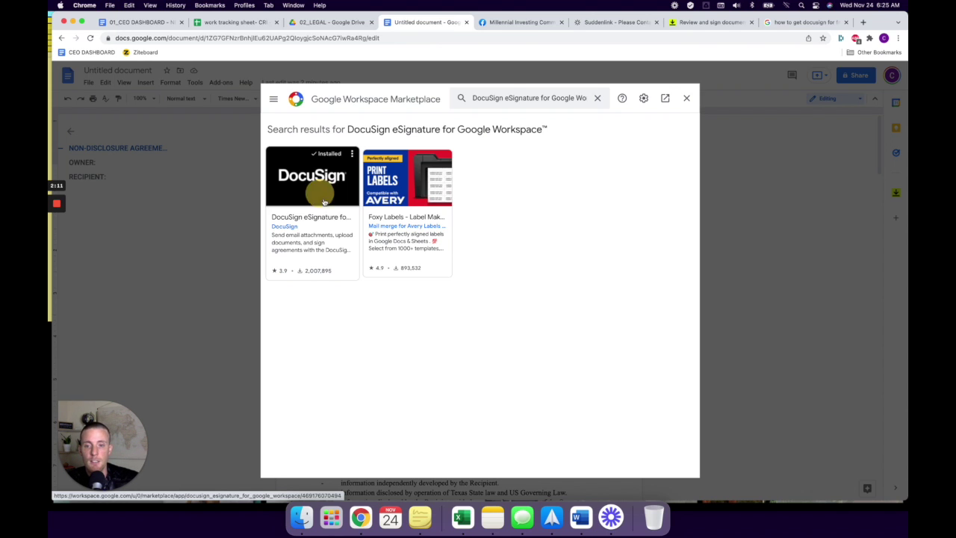
Step: Open the DocuSign eSignature for Google Workspace listing page showing its Install button
click(384, 201)
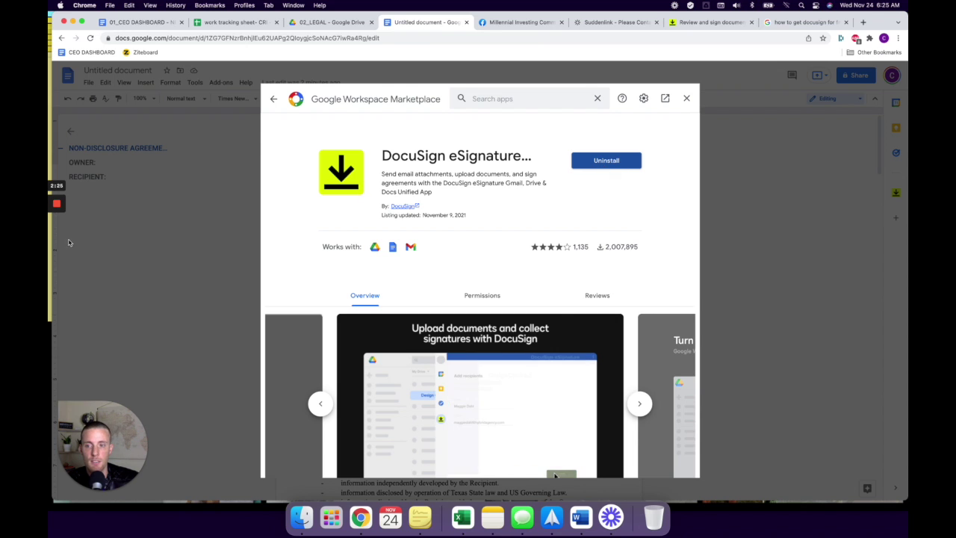
mouse_move(54, 249)
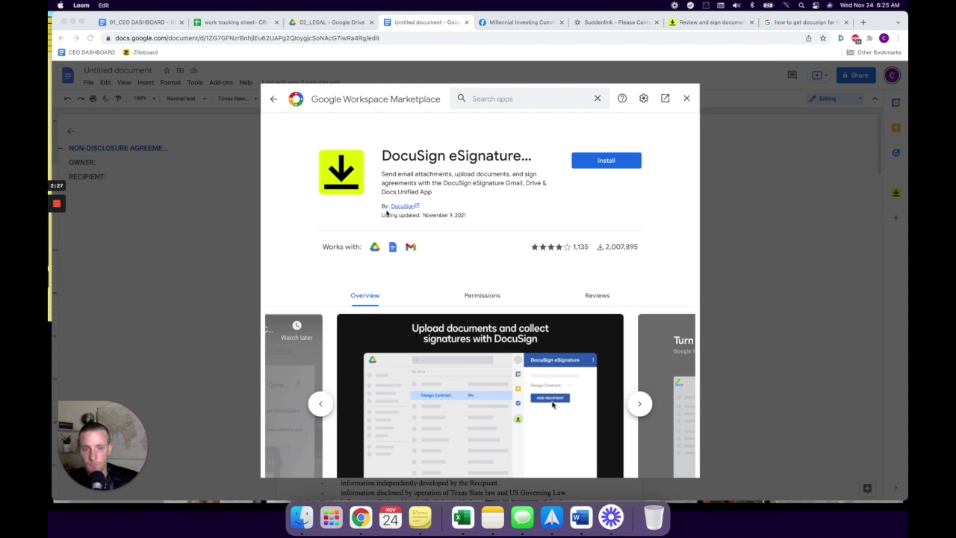
click(601, 165)
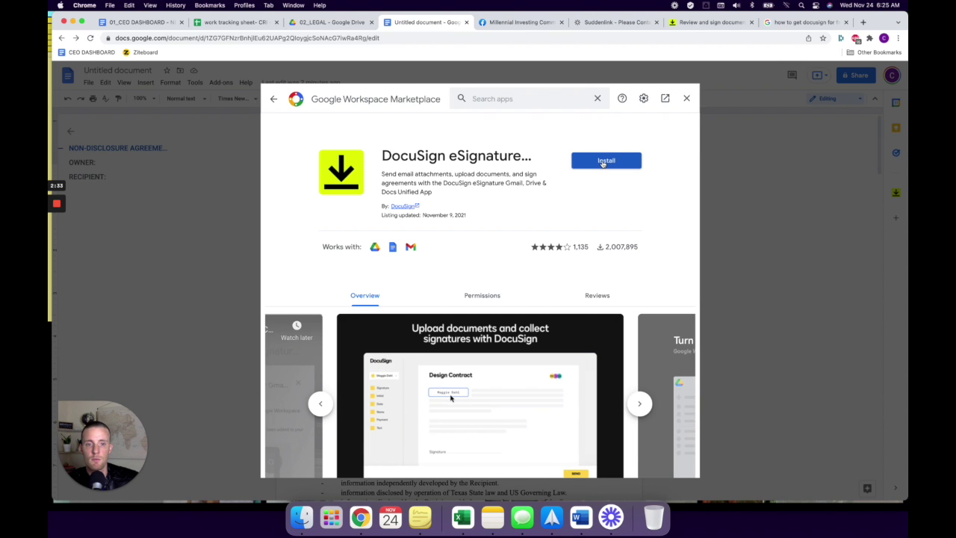
Step: Start installing DocuSign eSignature, close the leftover DocuSign tabs, and agree to continue
click(604, 162)
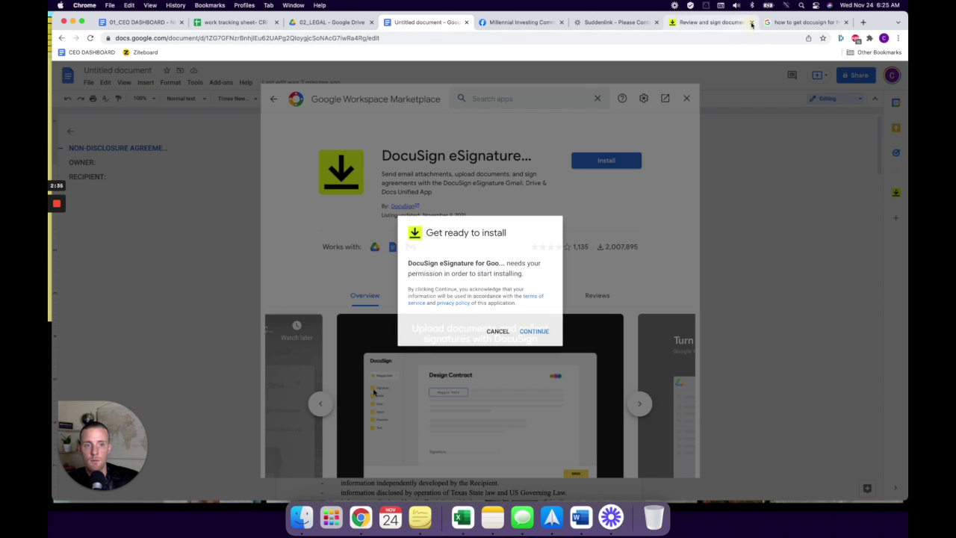
click(751, 25)
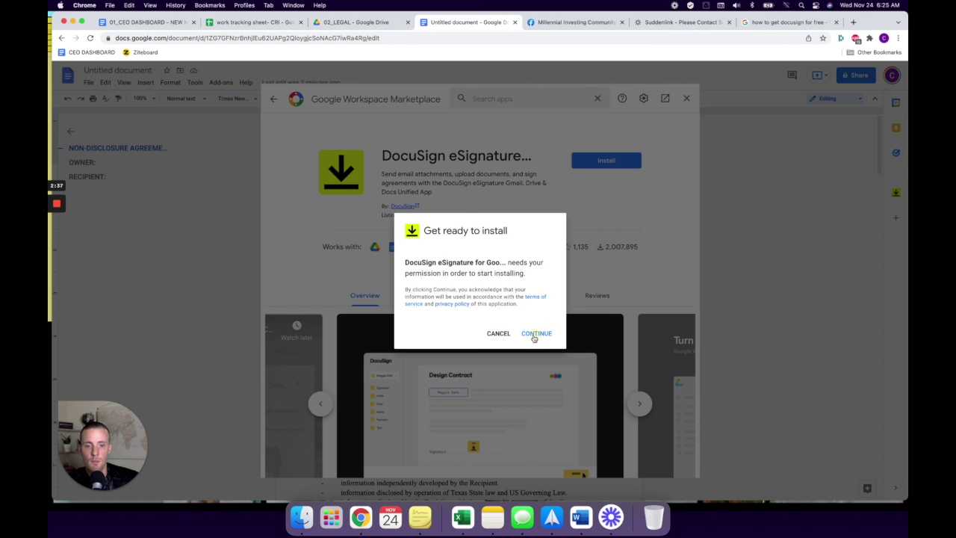
key(Return)
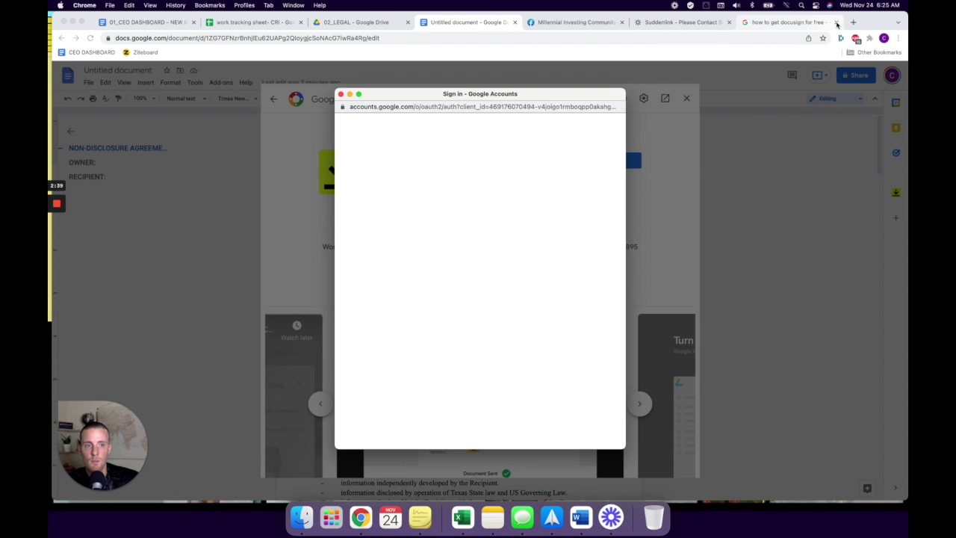
click(836, 22)
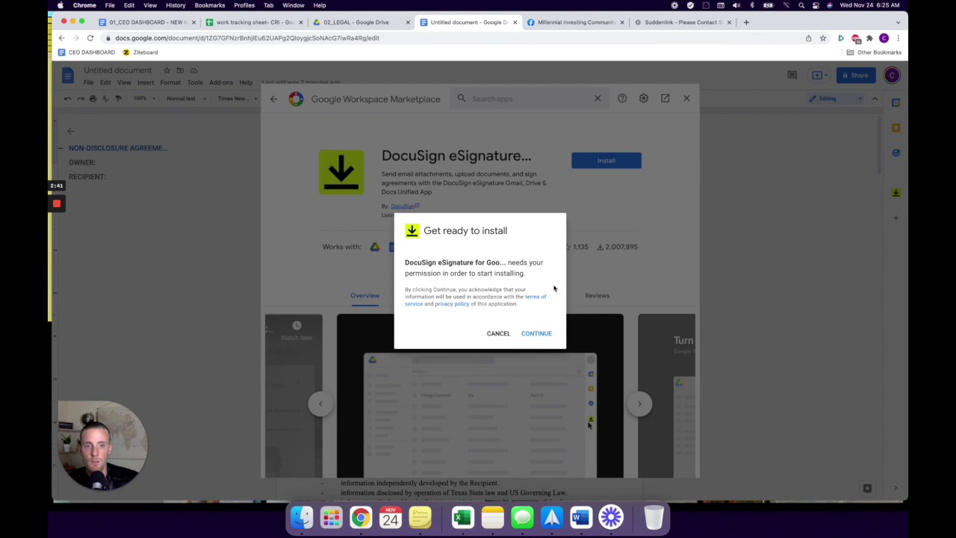
click(532, 333)
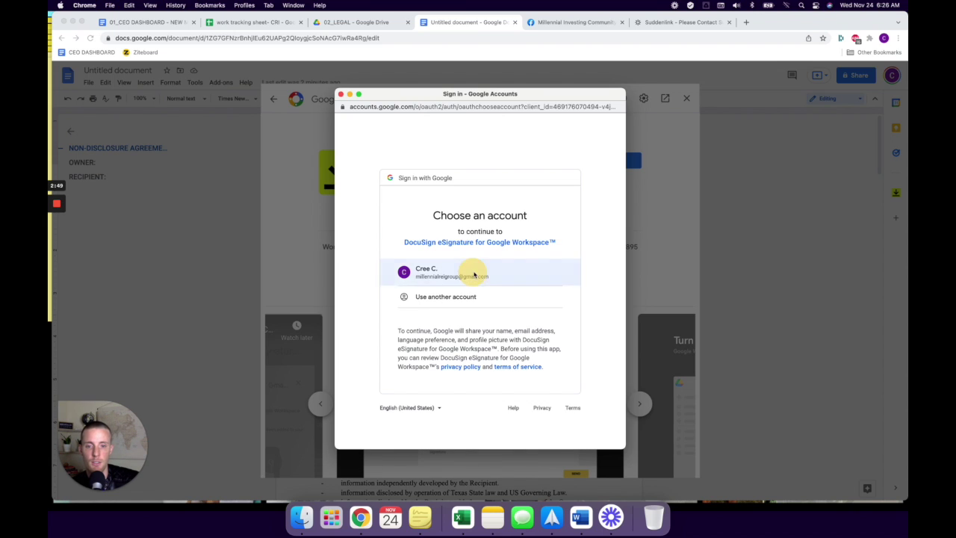
Step: Sign in with the owner's Google account and allow the add-on's requested permissions
click(480, 274)
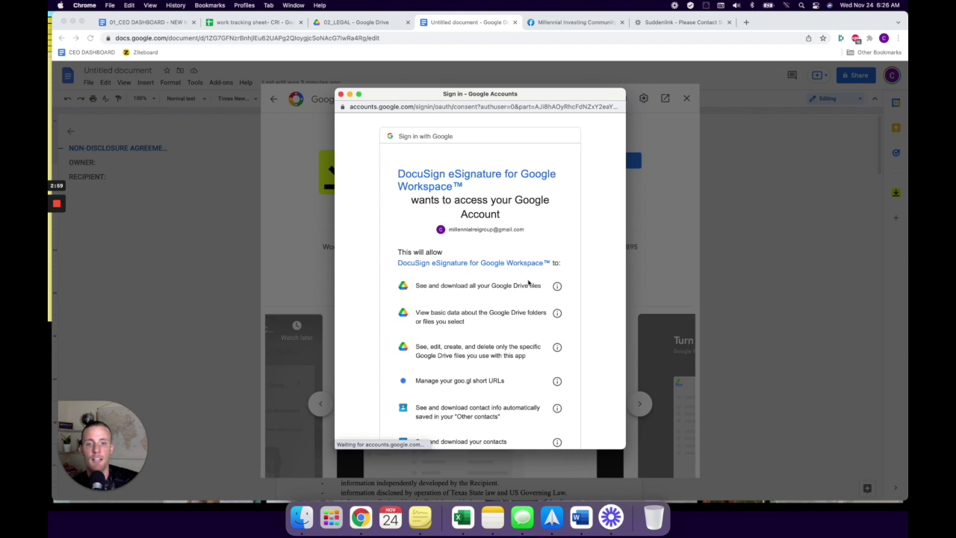
scroll(578, 284, down, 5)
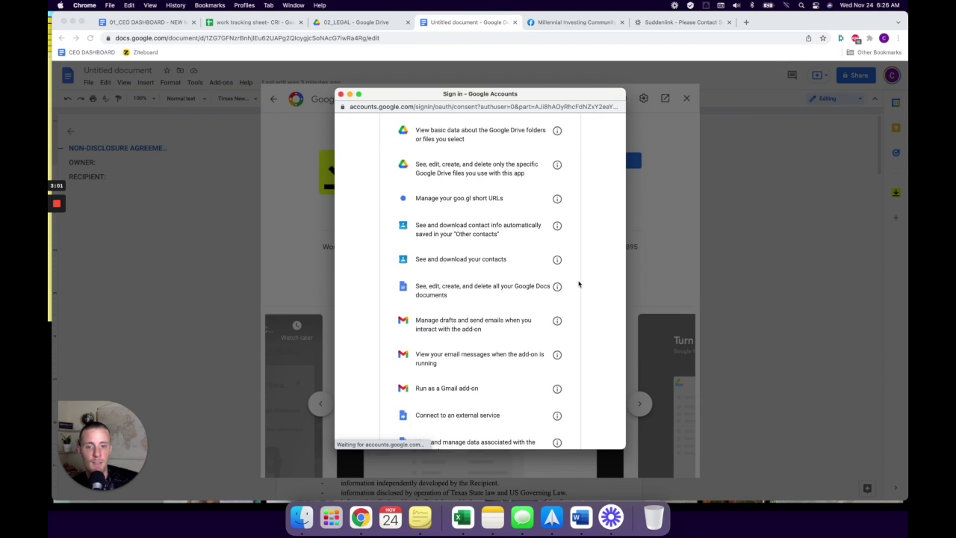
scroll(577, 284, down, 2)
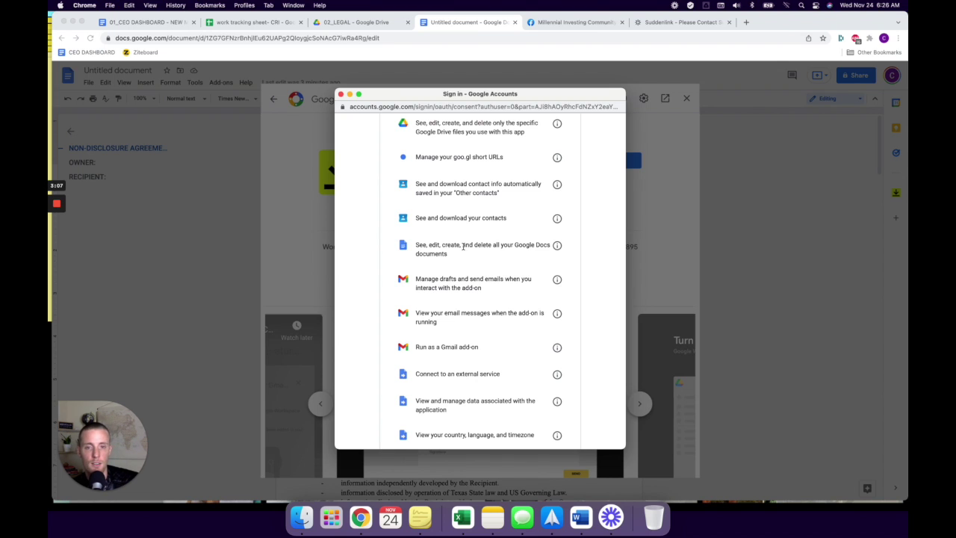
scroll(463, 249, down, 3)
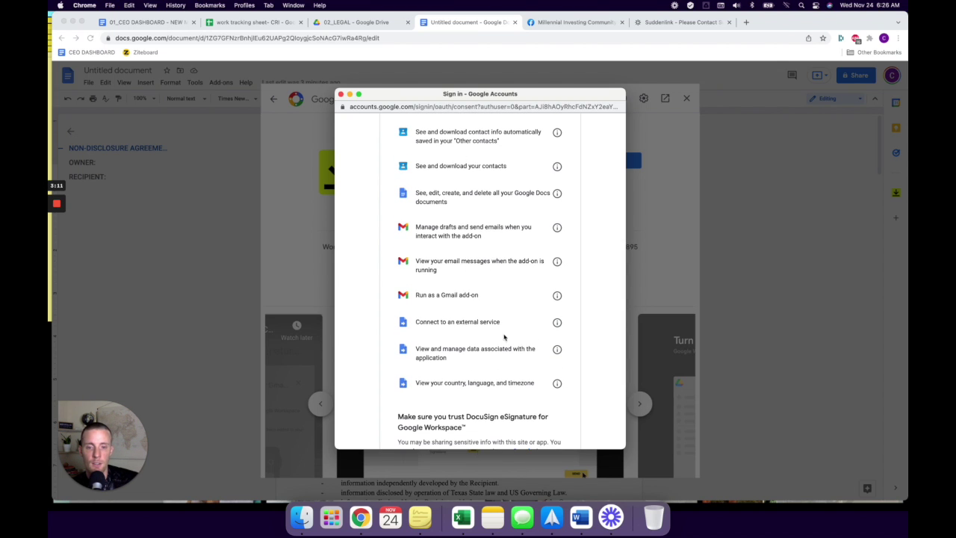
scroll(508, 336, down, 2)
scroll(513, 344, down, 5)
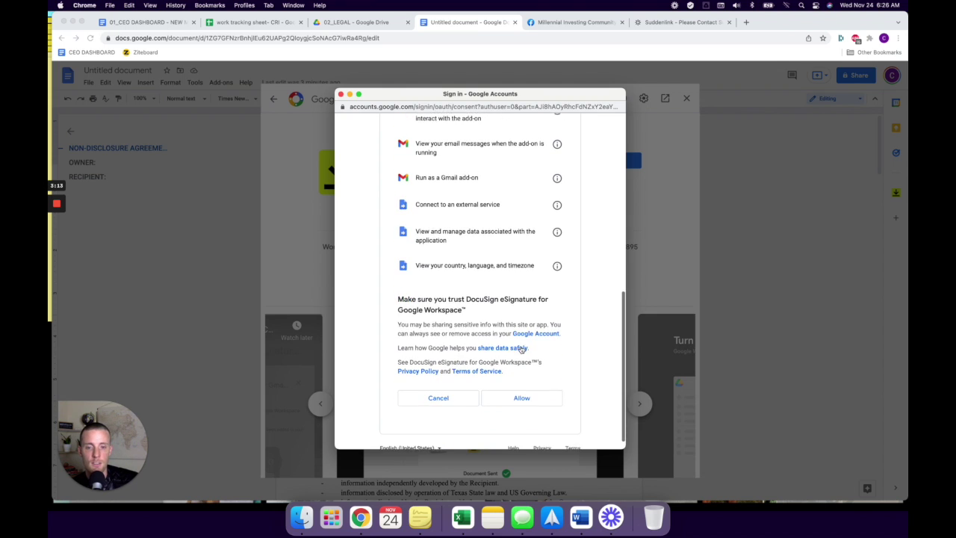
click(523, 383)
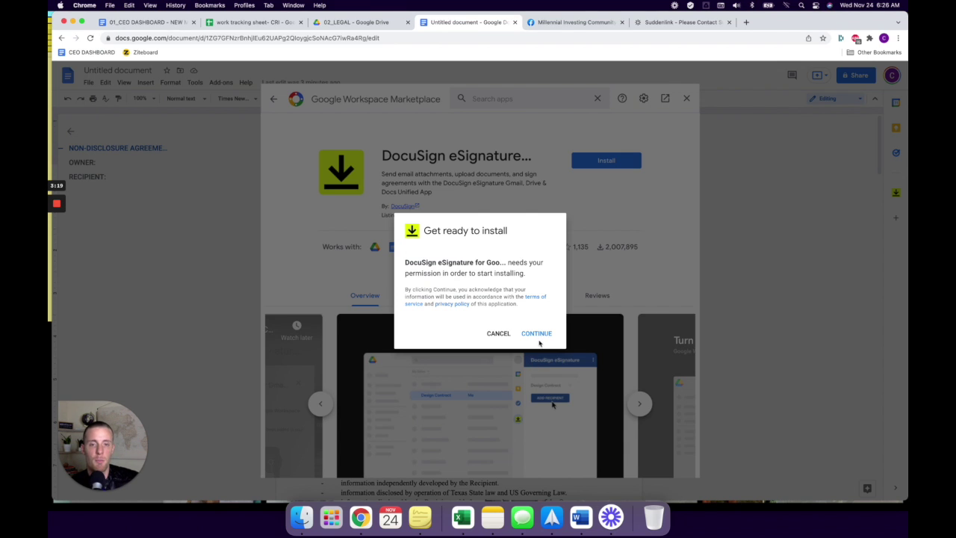
Step: Complete the DocuSign install through Continue, Next and Done, then close the Marketplace
click(539, 337)
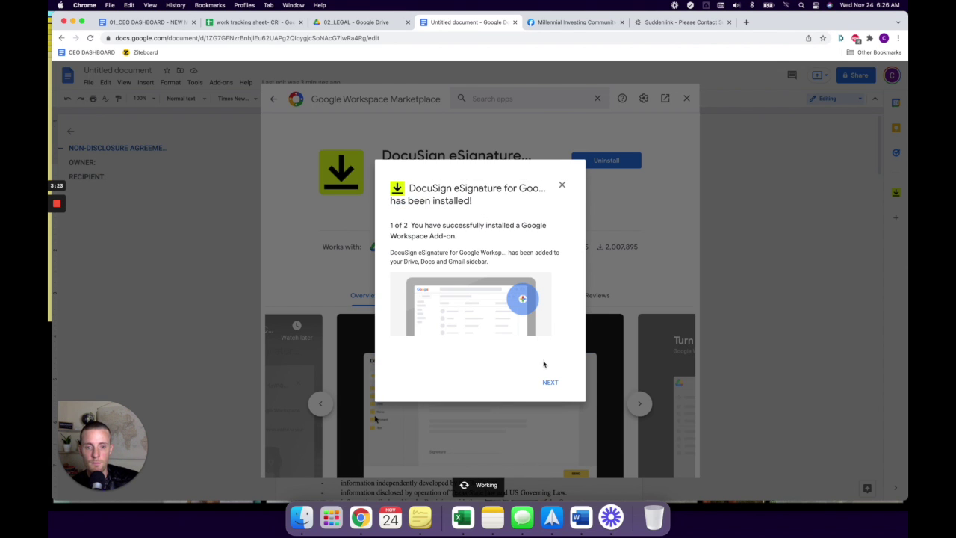
click(549, 382)
click(550, 387)
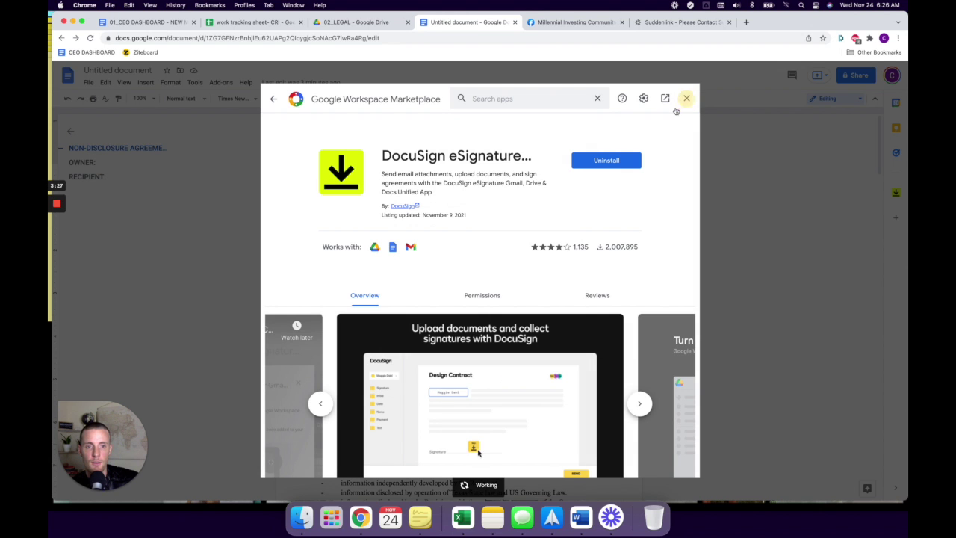
key(Escape)
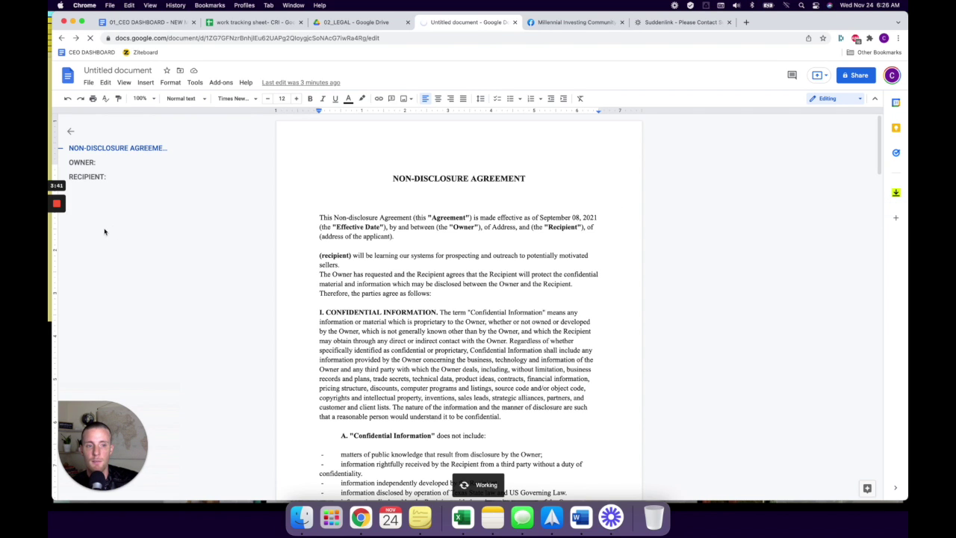
Step: Open the DocuSign eSignature side panel beside the NDA document
mouse_move(58, 237)
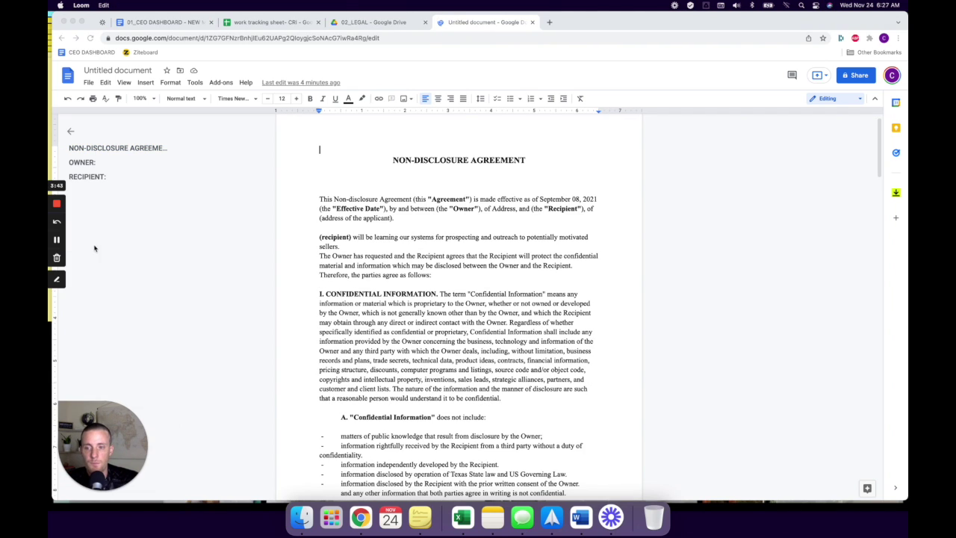
click(897, 196)
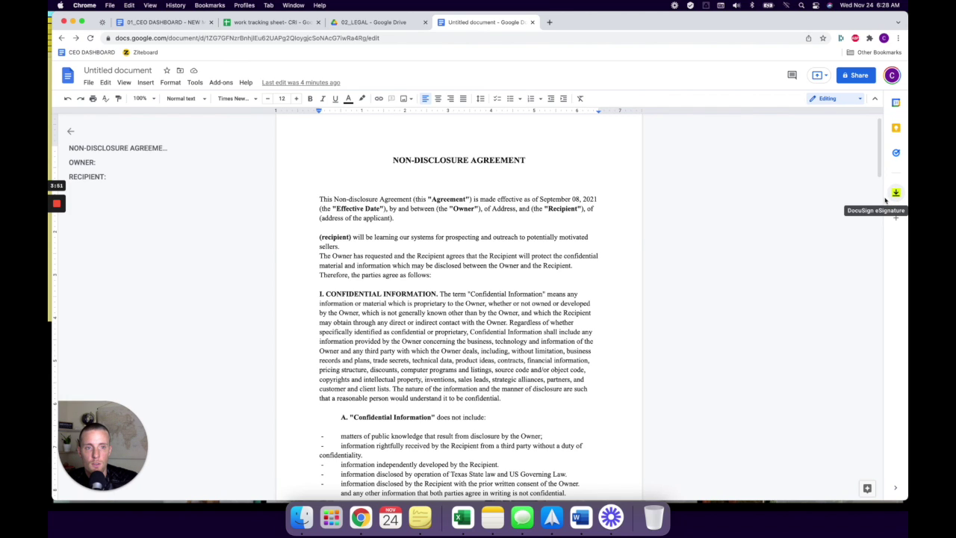
click(895, 194)
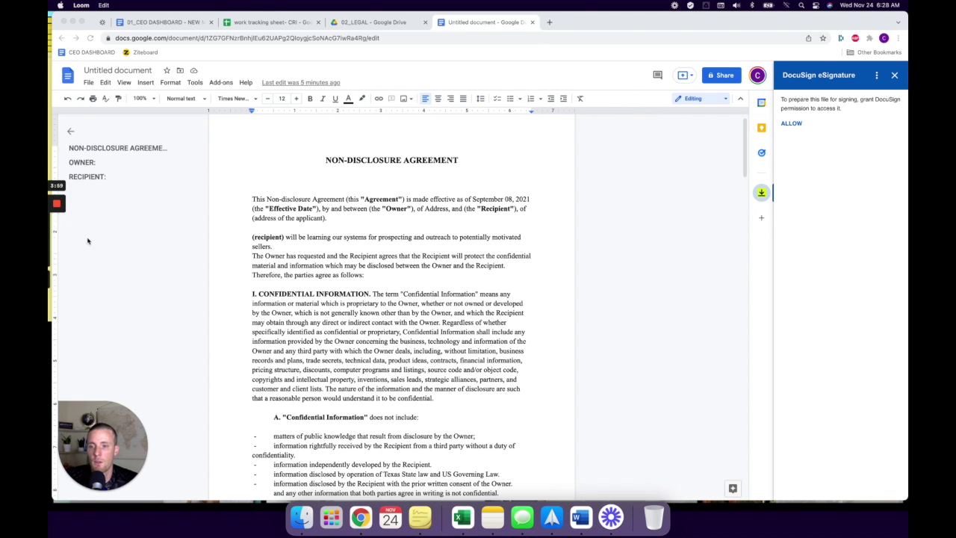
Step: Allow DocuSign access to the NDA file, then proceed with Next and Sign
click(790, 124)
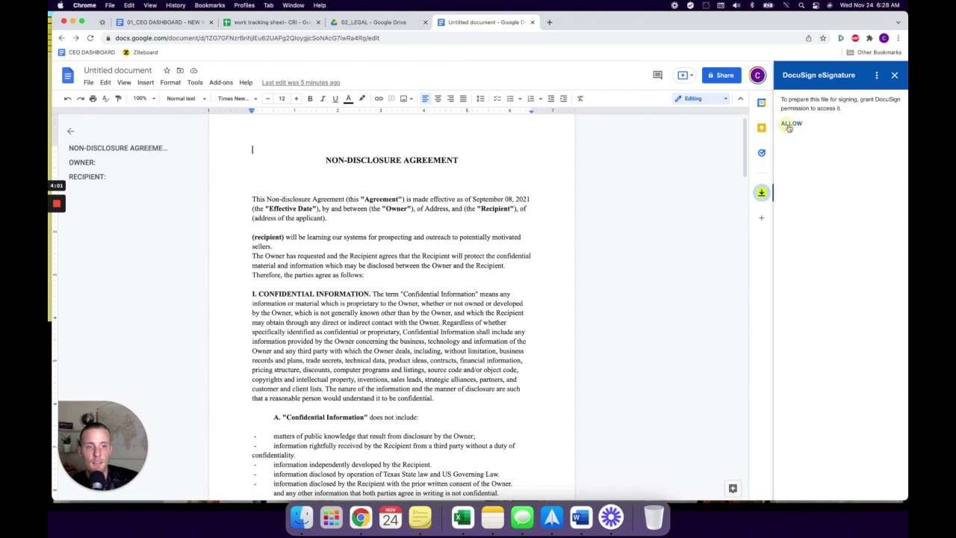
click(791, 124)
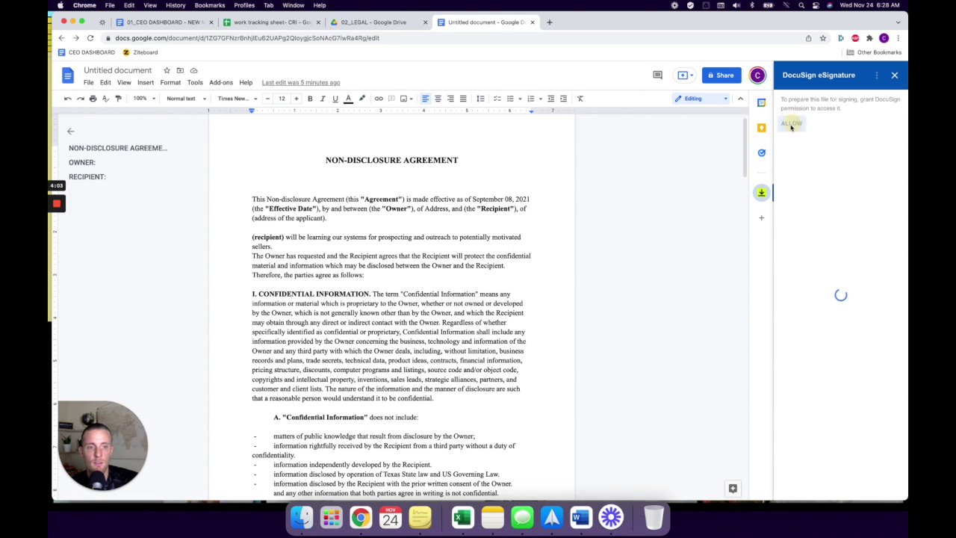
click(878, 303)
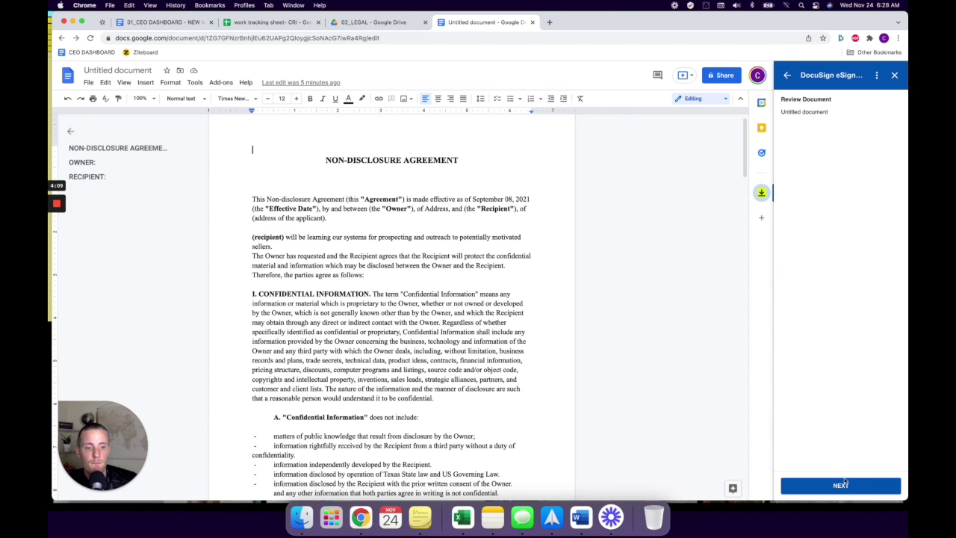
click(842, 484)
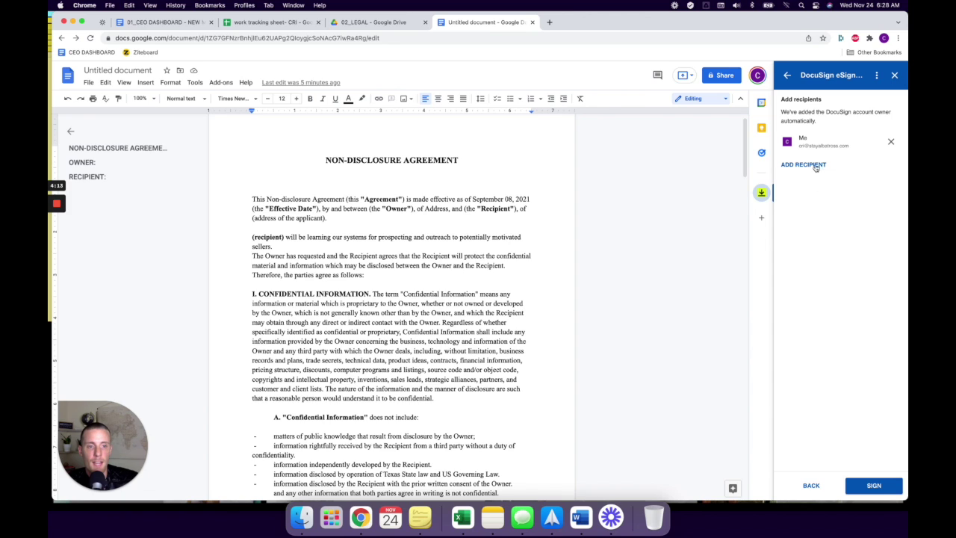
click(871, 487)
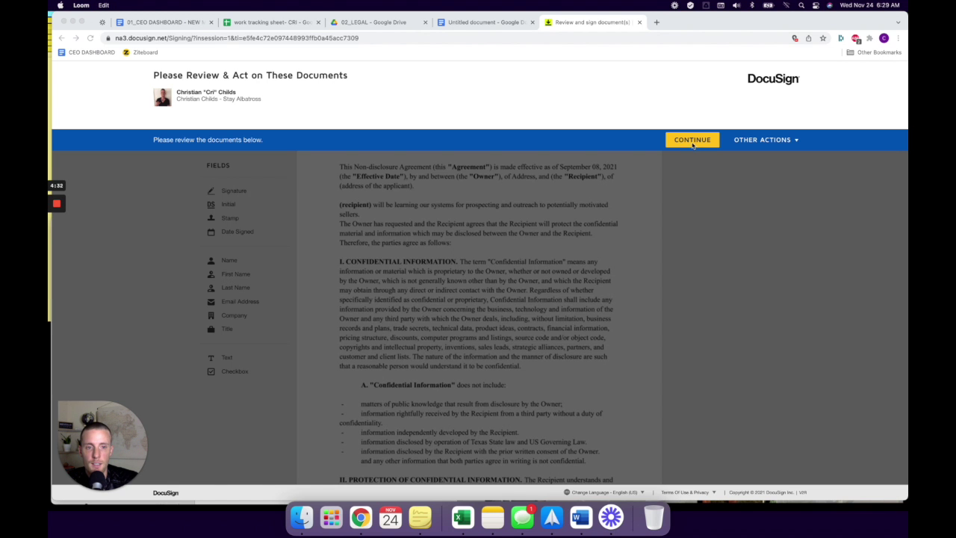
Step: Place the owner's signature on the NDA's Owner By: line and finish the document
click(693, 144)
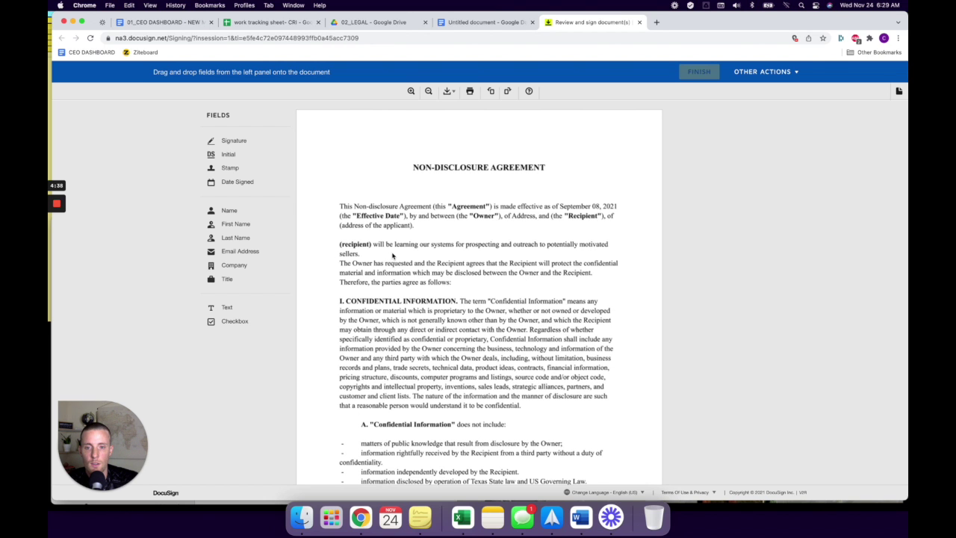
scroll(392, 256, down, 15)
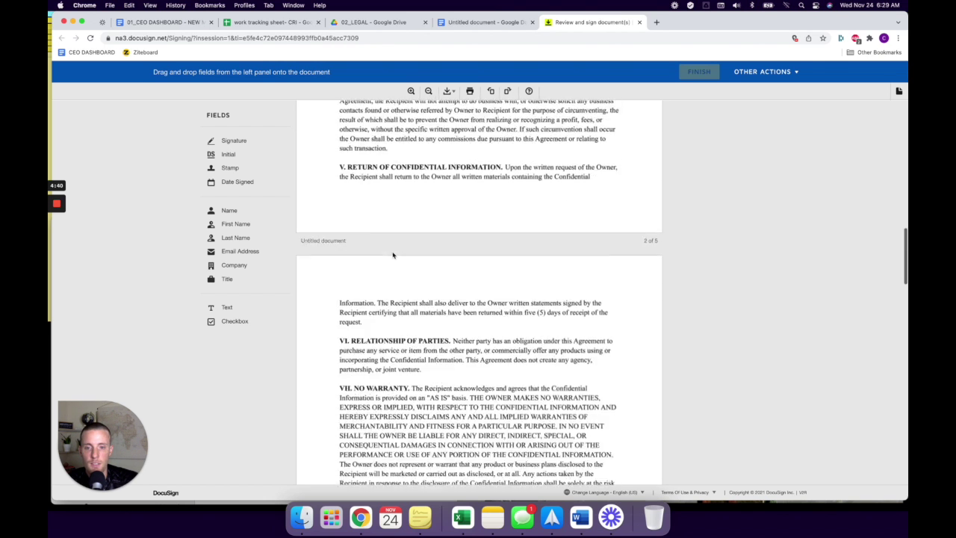
scroll(392, 256, down, 15)
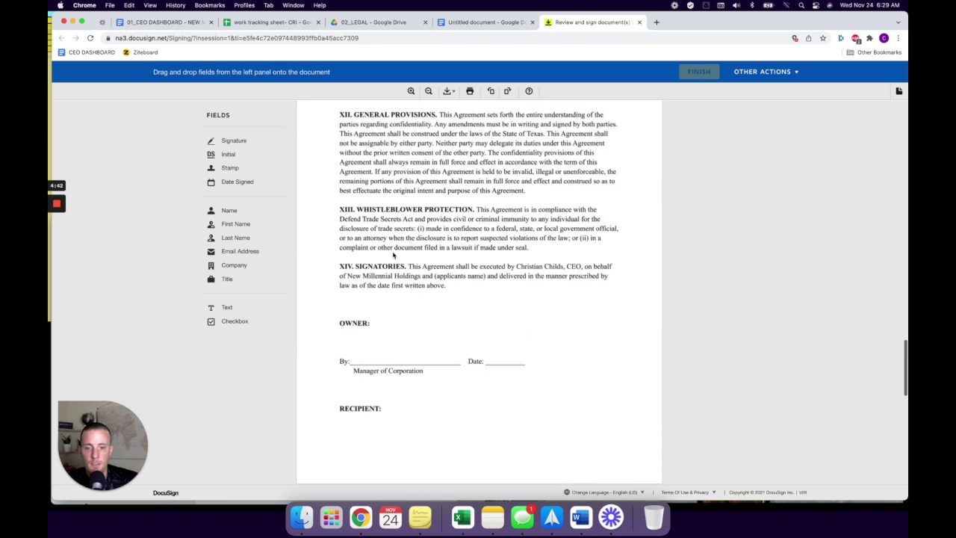
scroll(392, 255, down, 3)
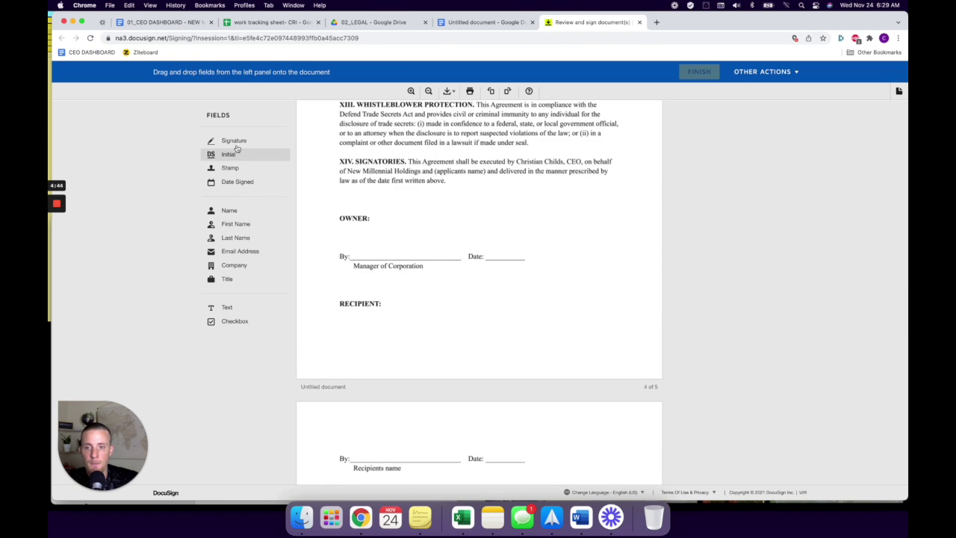
mouse_move(236, 148)
mouse_down()
mouse_move(384, 234)
mouse_move(388, 254)
mouse_move(426, 256)
mouse_move(407, 250)
mouse_move(410, 257)
mouse_up()
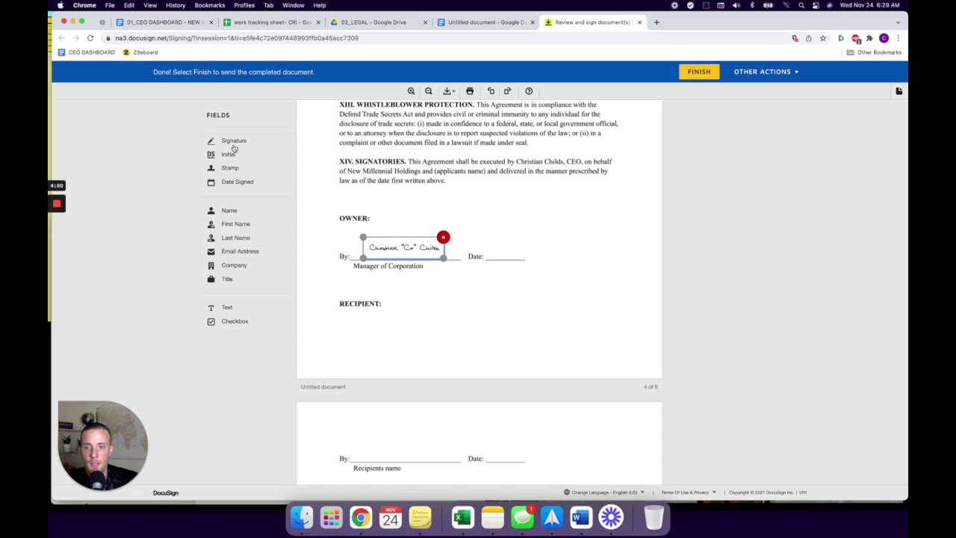
mouse_move(233, 148)
mouse_down()
mouse_move(365, 426)
mouse_move(216, 144)
mouse_move(253, 151)
mouse_move(213, 139)
mouse_move(690, 74)
mouse_up()
click(698, 72)
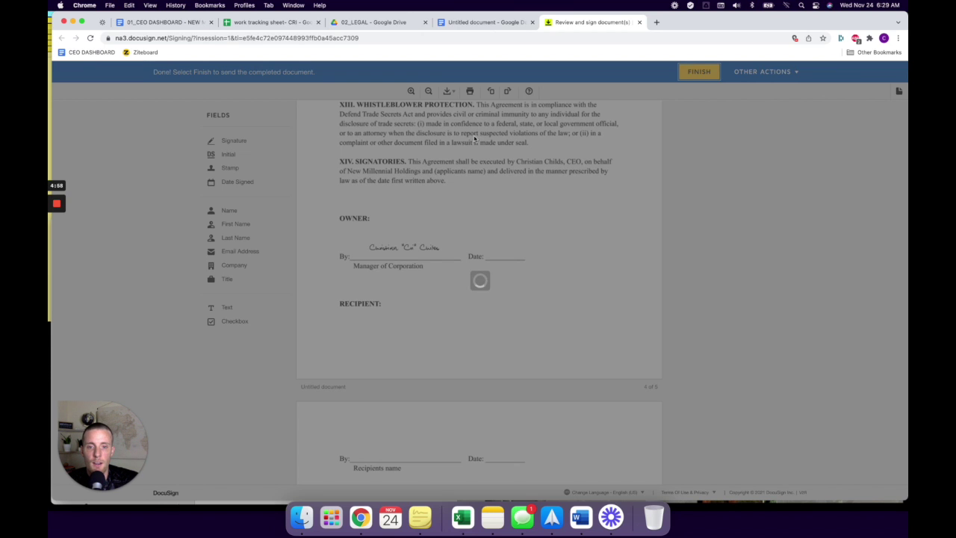